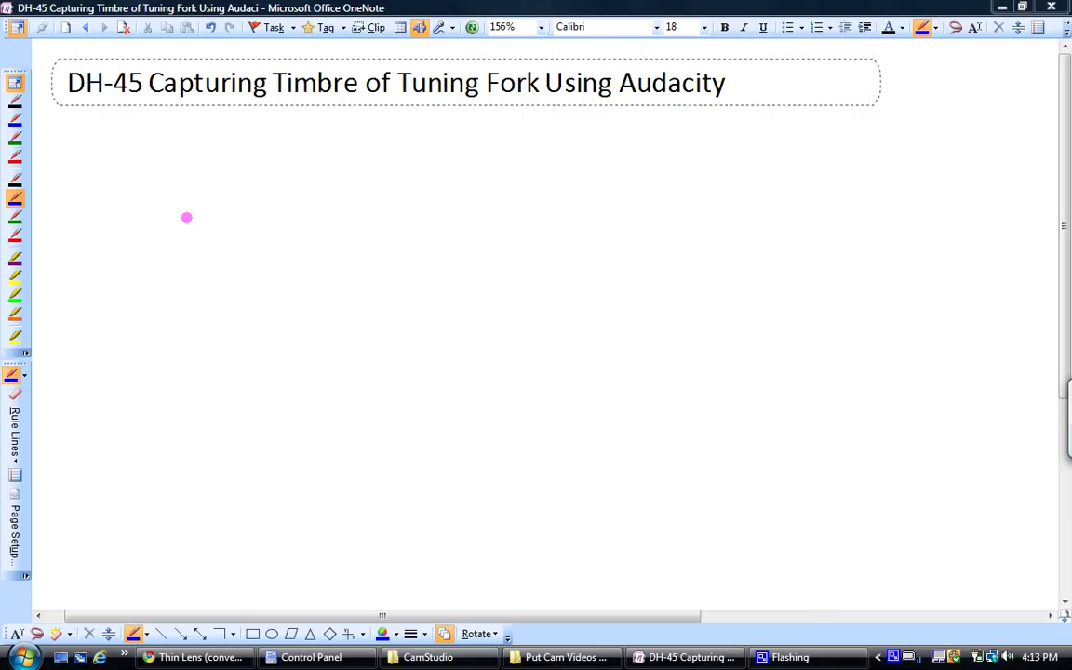
Step: Handwrite 'Timbre' in blue ink, underline it, and write '256hz' beneath it
mouse_move(148, 145)
mouse_down()
mouse_move(172, 145)
mouse_move(161, 171)
mouse_up()
mouse_move(182, 162)
mouse_down()
mouse_move(182, 173)
mouse_move(239, 156)
mouse_up()
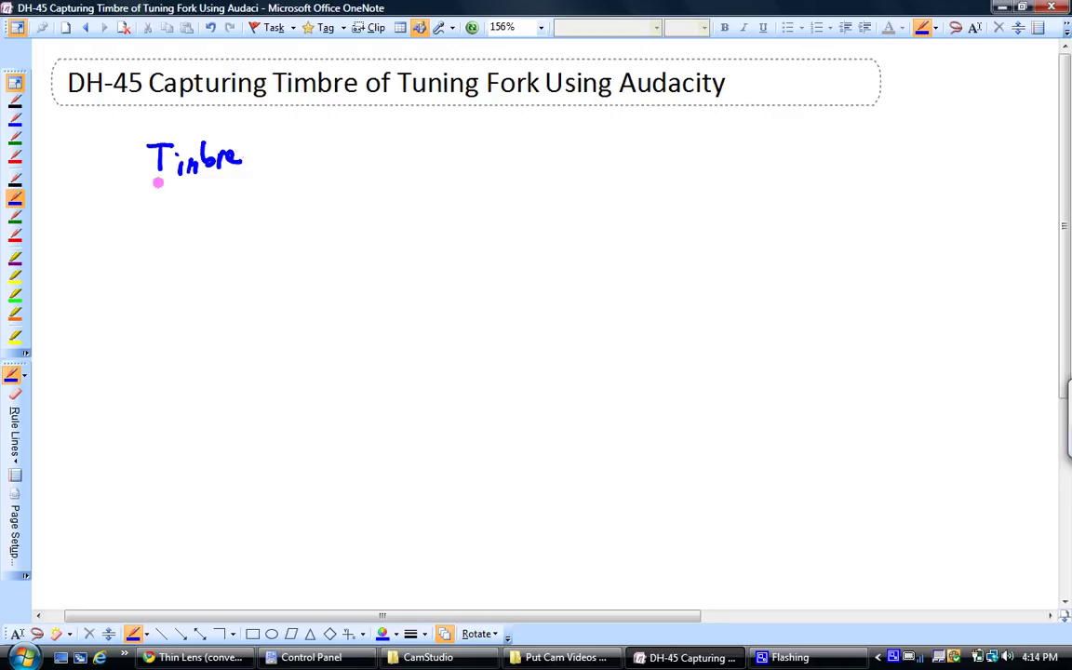
drag(139, 189, 257, 190)
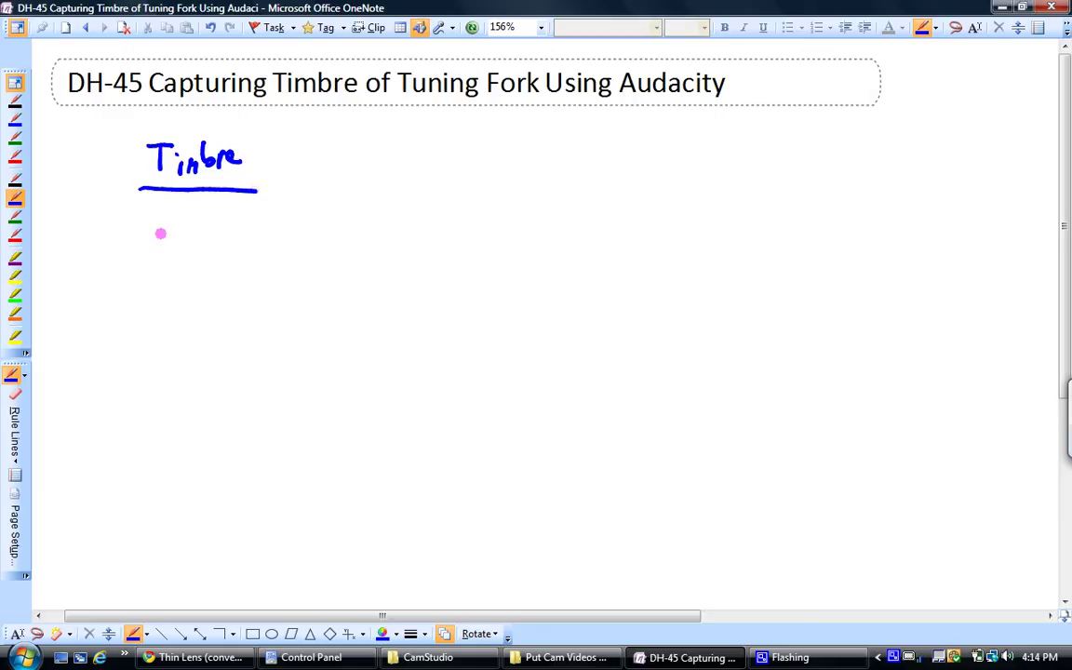
mouse_move(152, 236)
mouse_down()
mouse_move(163, 258)
mouse_move(187, 264)
mouse_up()
mouse_move(233, 232)
mouse_down()
mouse_move(217, 251)
mouse_move(288, 259)
mouse_up()
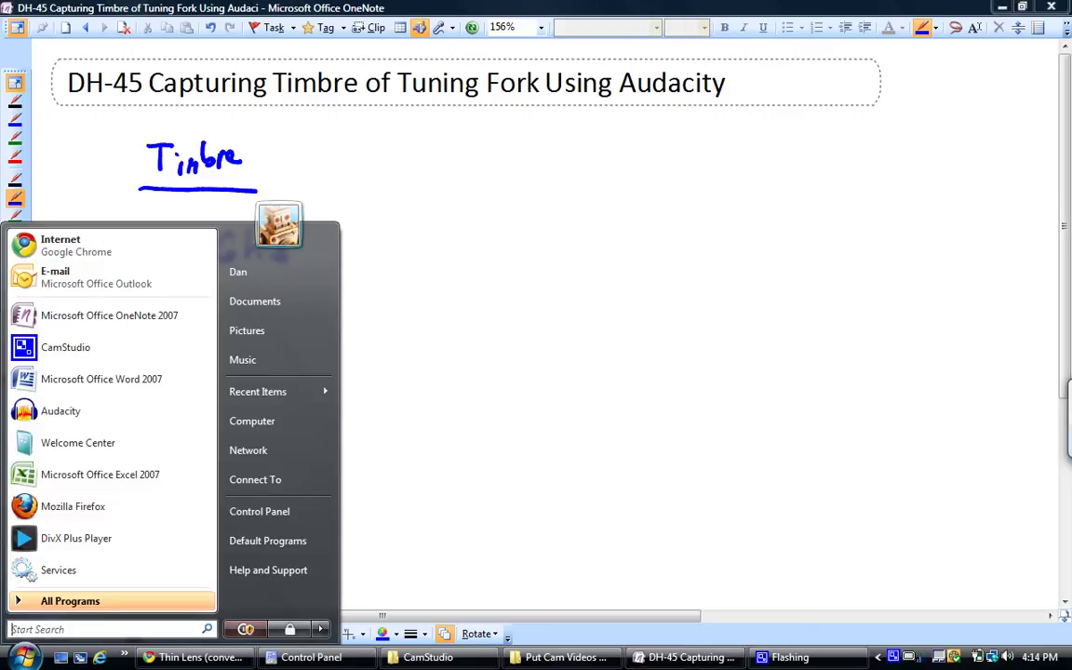
Step: Launch Audacity from the Start menu and accept the temporary-files warning
click(22, 658)
click(88, 406)
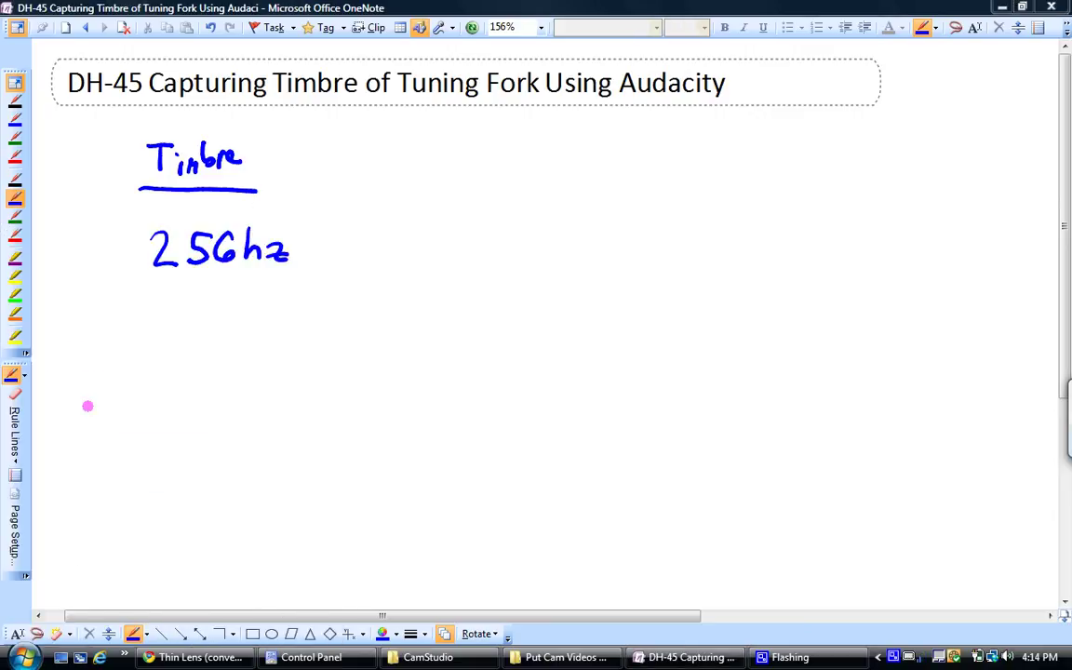
click(612, 420)
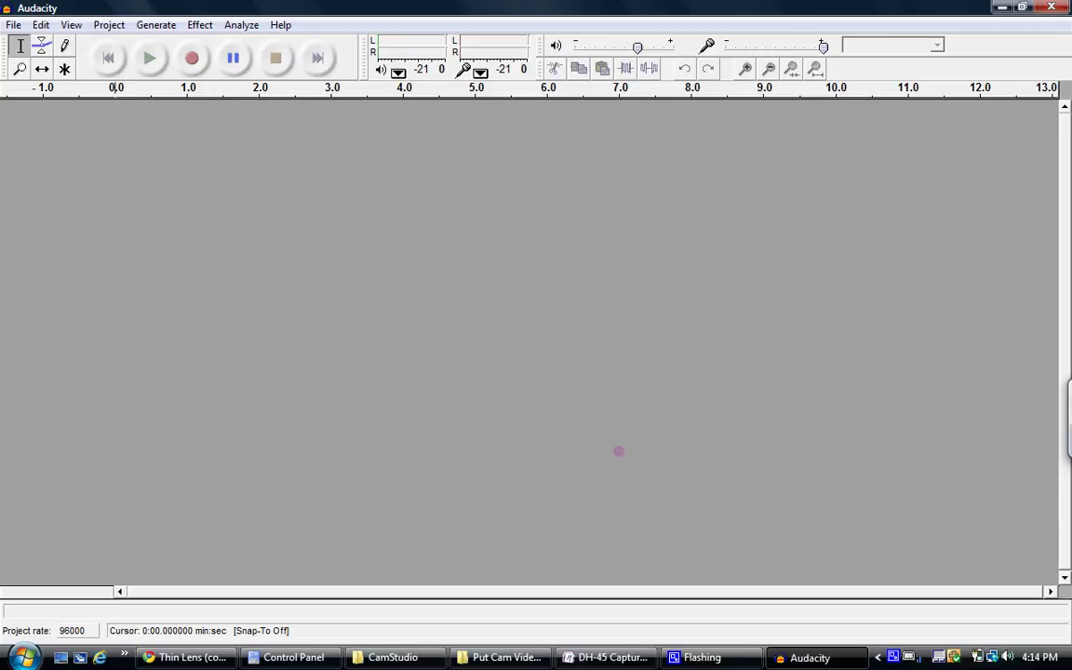
Step: Record about 8 seconds of the sounding tuning fork
click(182, 49)
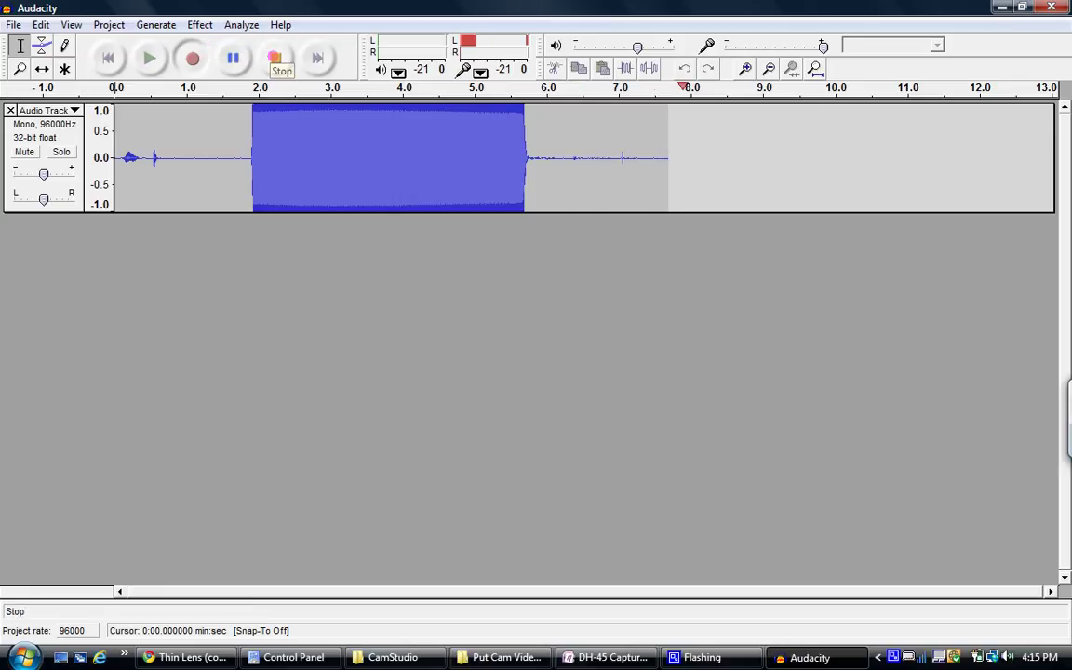
click(275, 58)
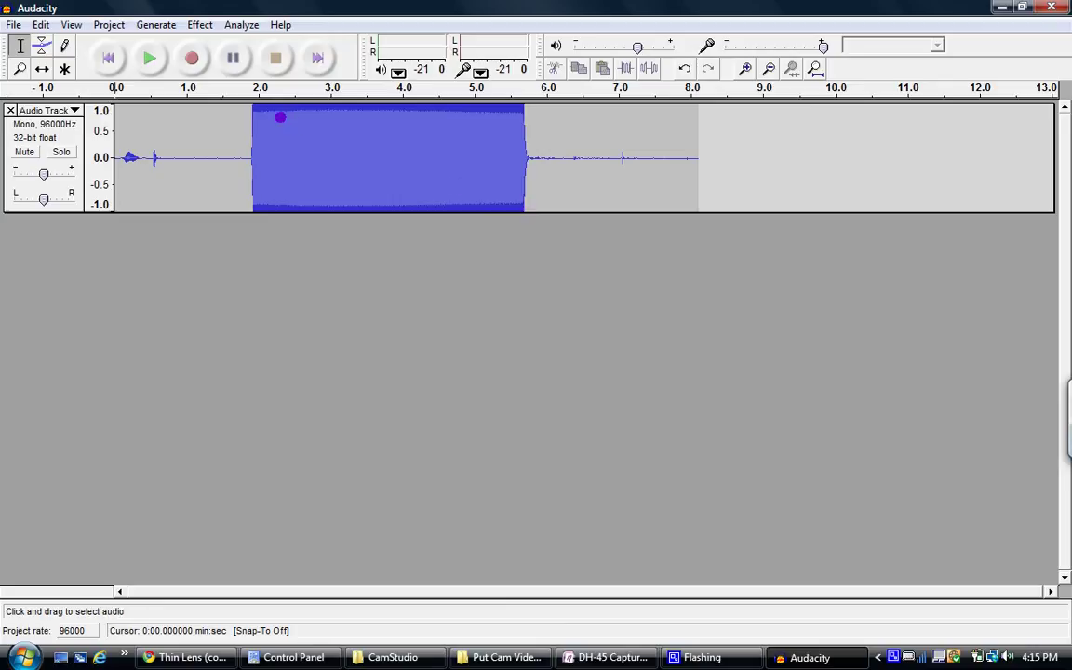
Step: Select the steady tuning fork tone and plot its frequency spectrum
mouse_move(263, 149)
mouse_down()
mouse_move(386, 196)
mouse_move(507, 222)
mouse_up()
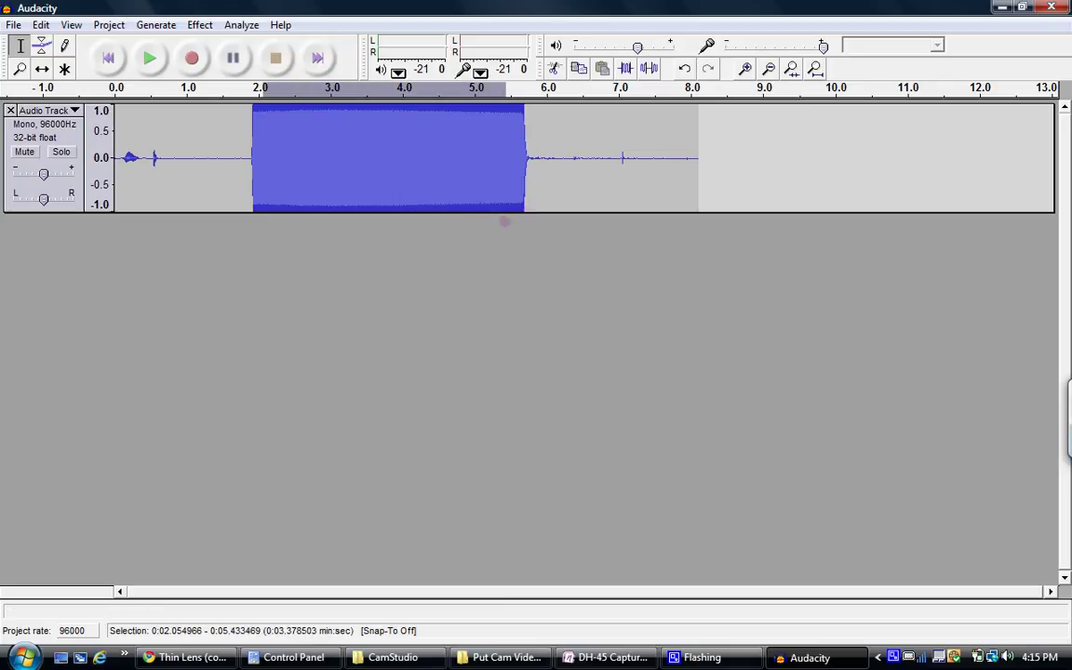
click(241, 25)
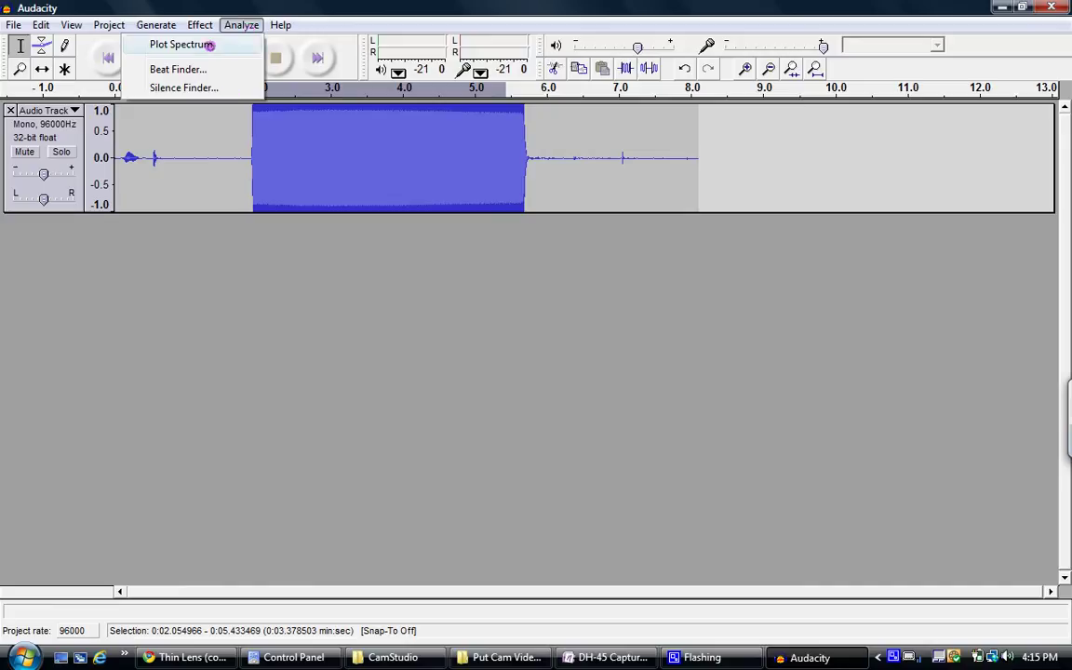
click(211, 44)
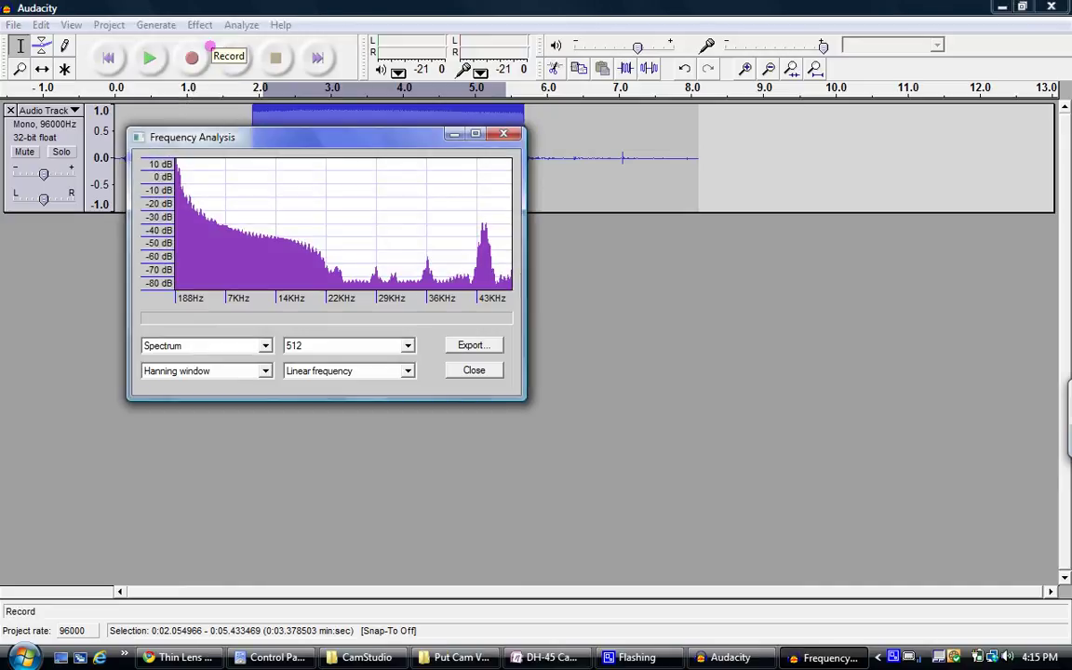
Step: Set the spectrum analysis to size 2048 with a log frequency axis
click(407, 345)
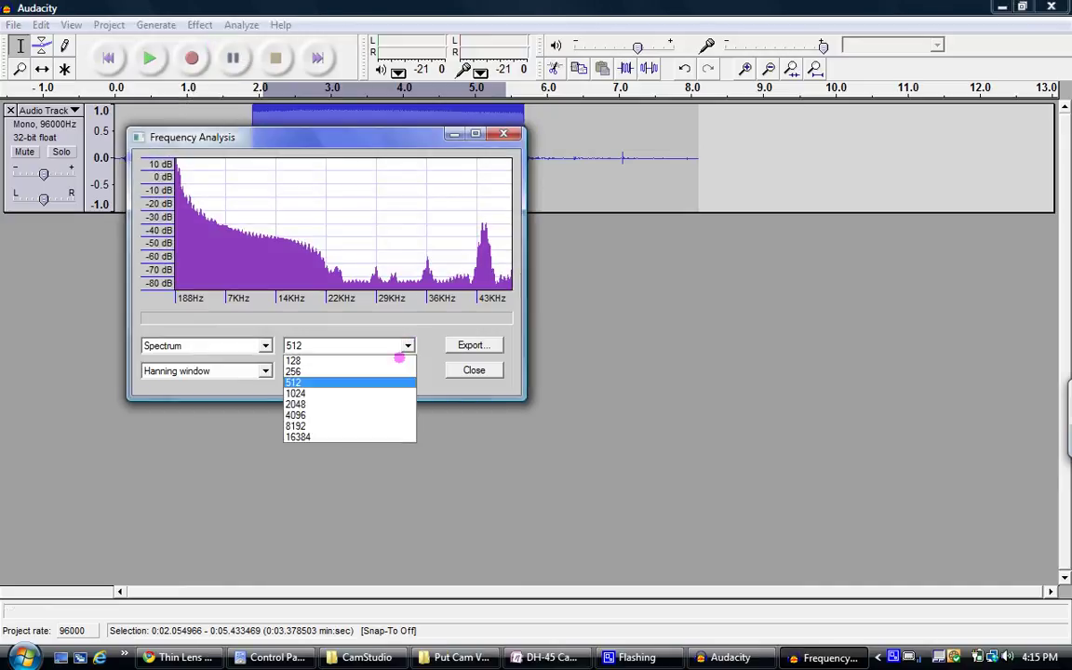
click(377, 403)
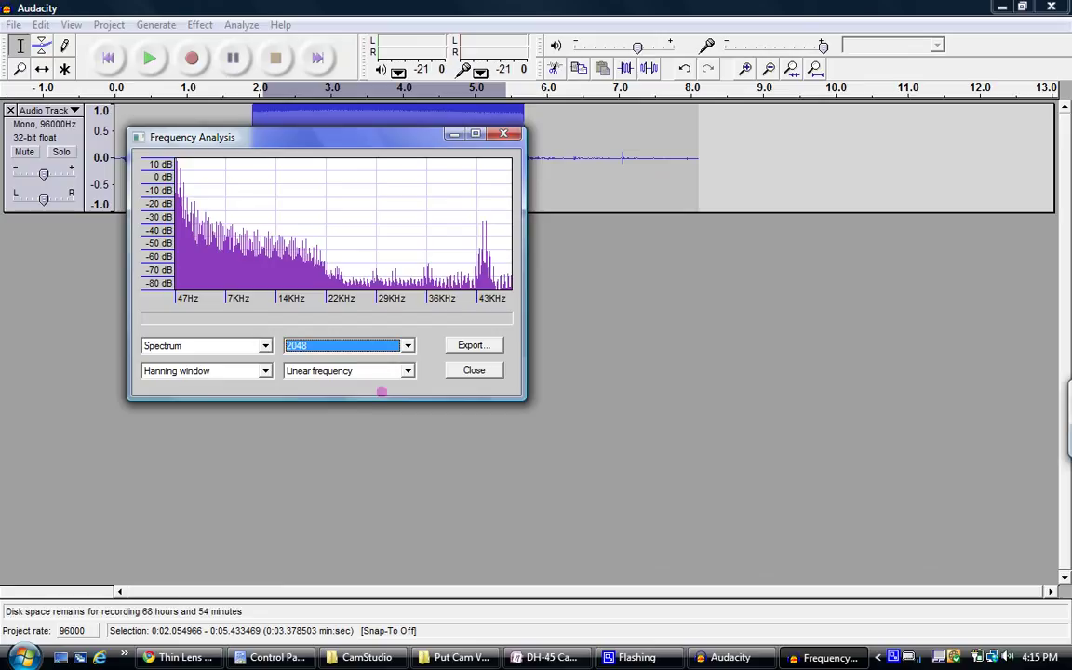
click(407, 345)
click(383, 378)
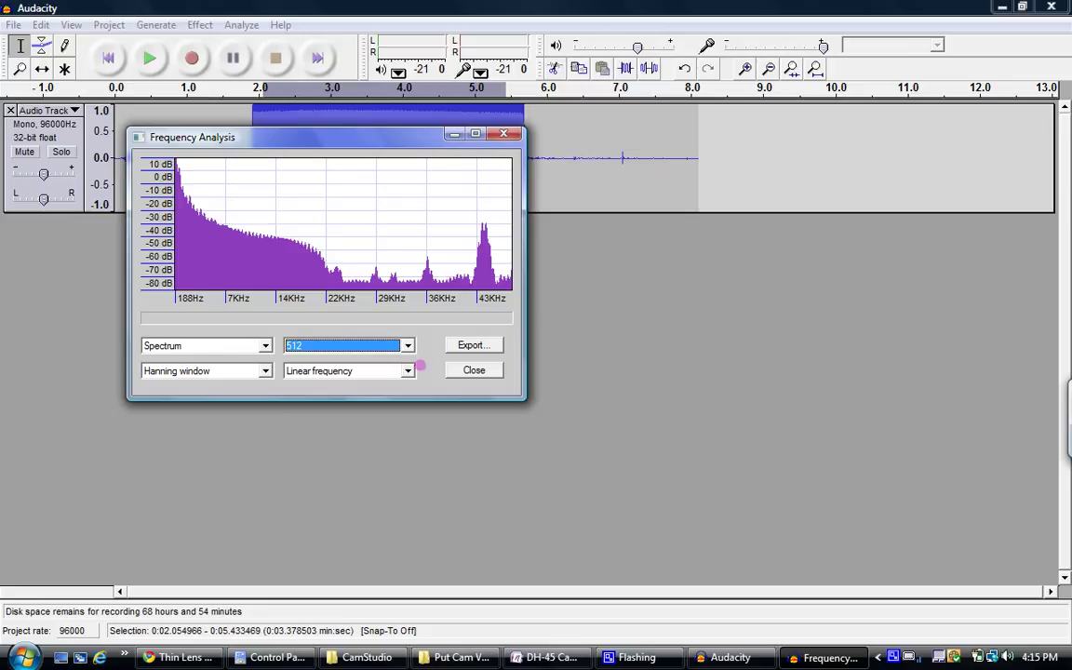
click(407, 370)
click(395, 395)
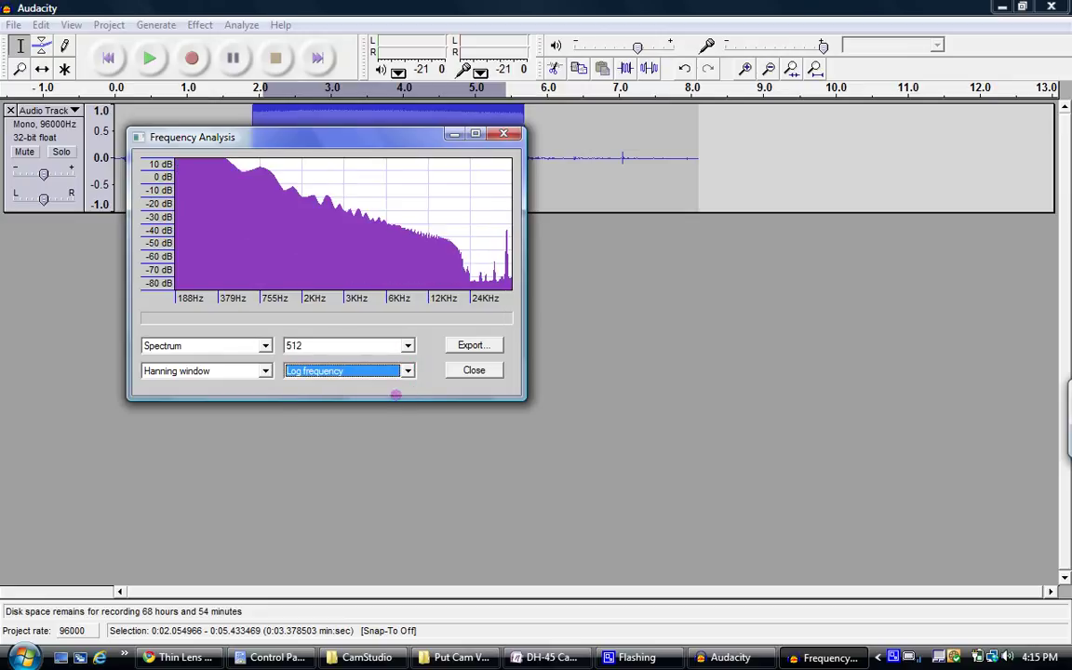
click(372, 346)
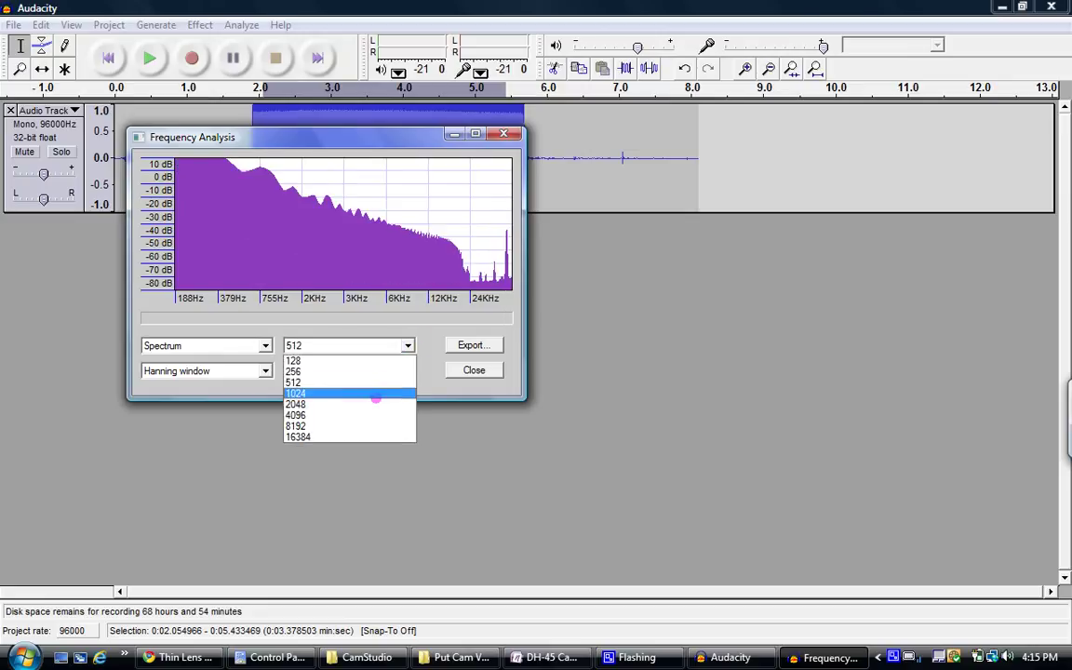
click(375, 400)
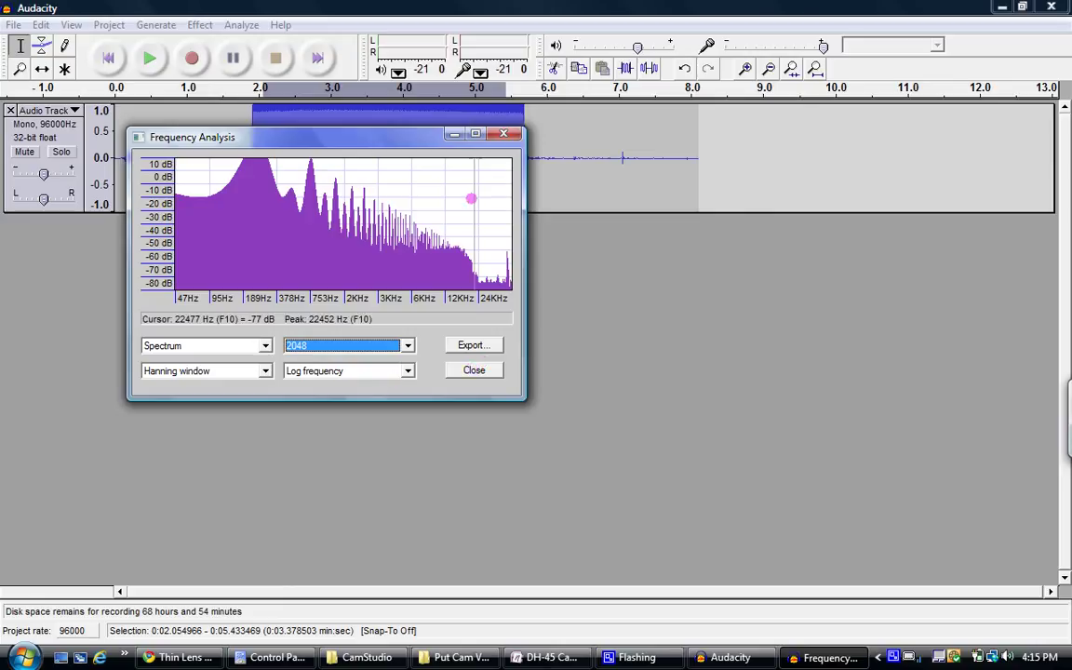
Step: Maximize the Frequency Analysis window and read the 256 Hz (C4) fundamental peak
click(475, 133)
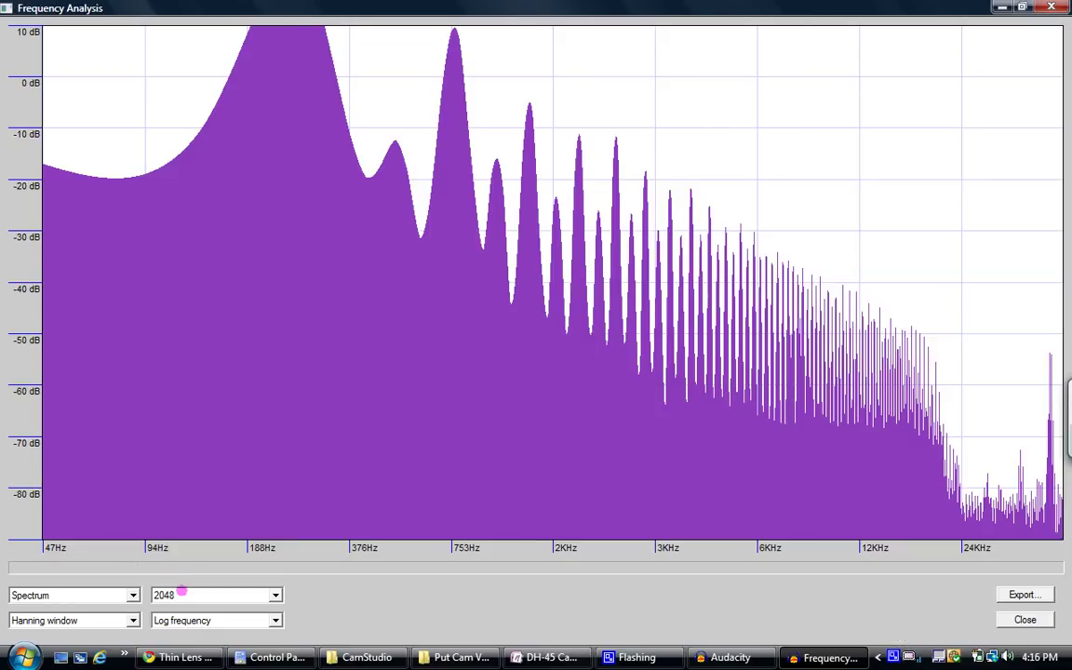
mouse_move(290, 350)
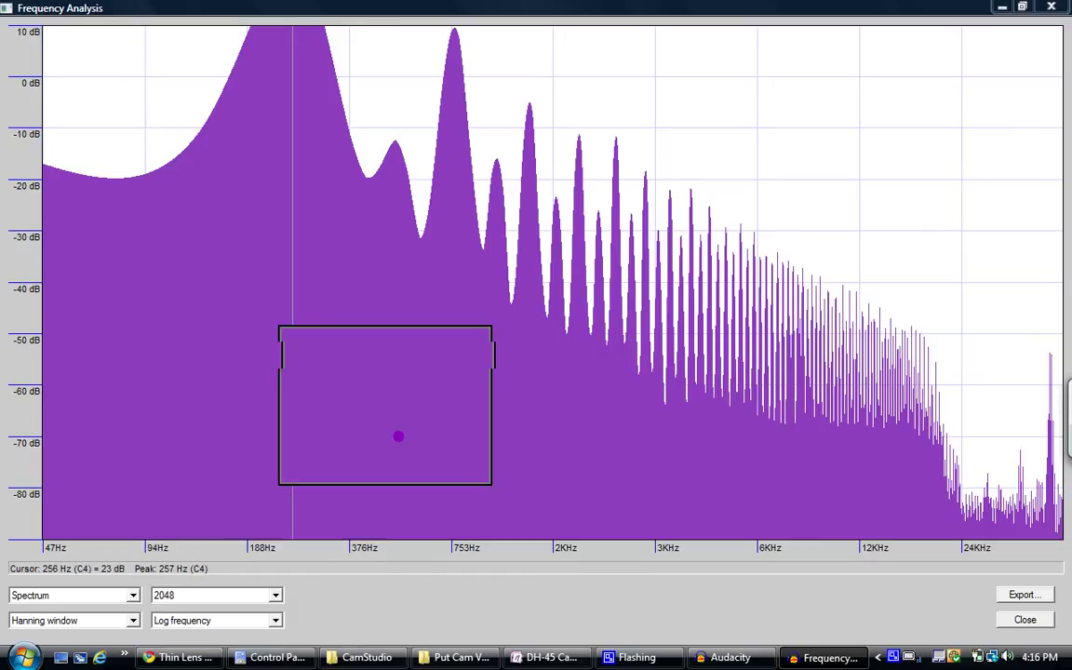
Step: Turn off the screen magnifier
key(super+Escape)
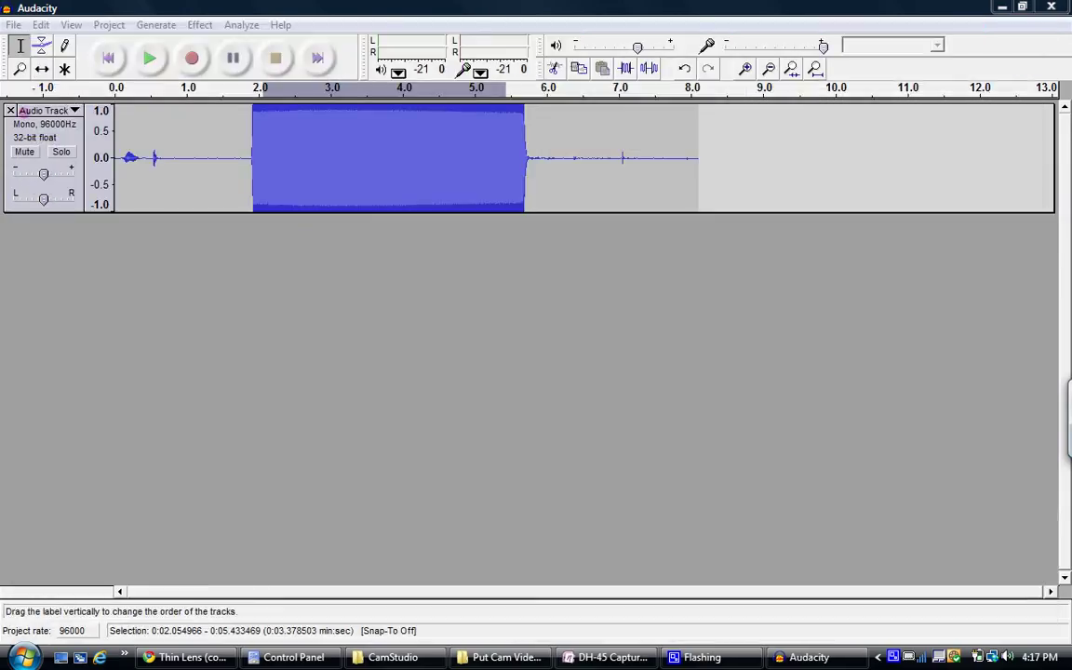
Step: Delete the tuning fork track, record a sung voice, and select its sustained part
click(12, 110)
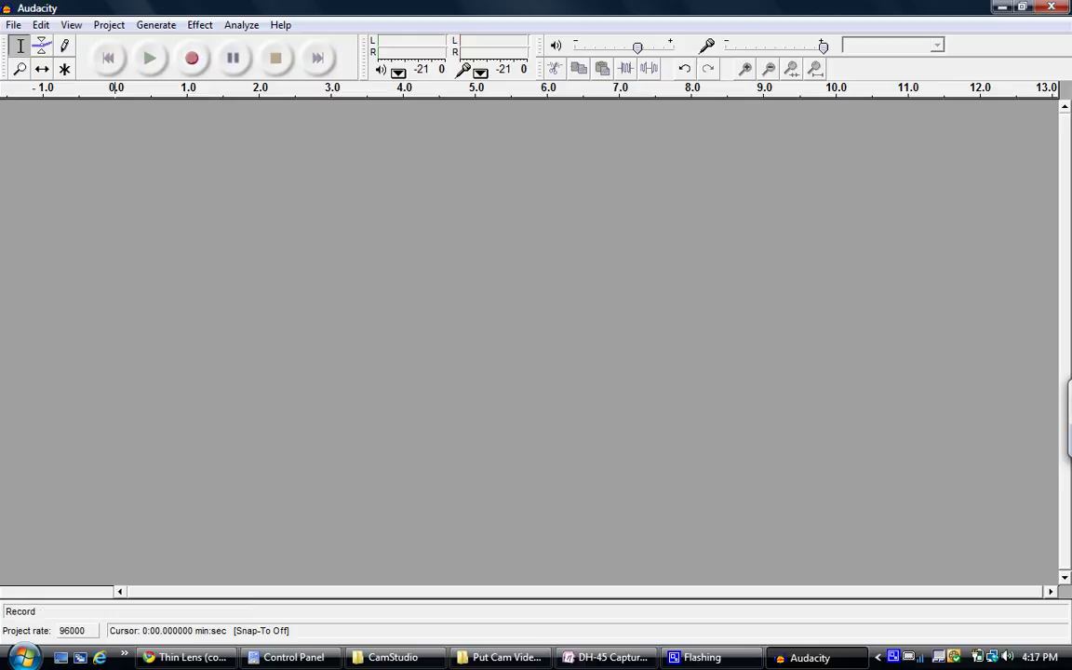
click(186, 57)
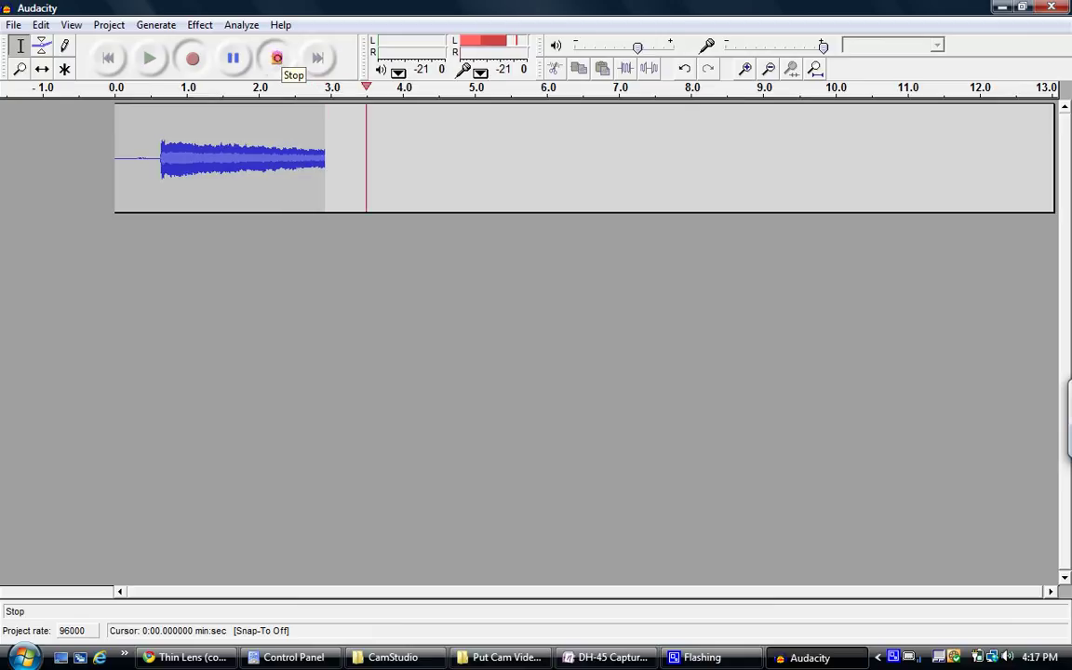
click(276, 58)
drag(181, 179, 358, 184)
Step: Plot the selected voice's spectrum with the analysis size set to 4096
click(241, 24)
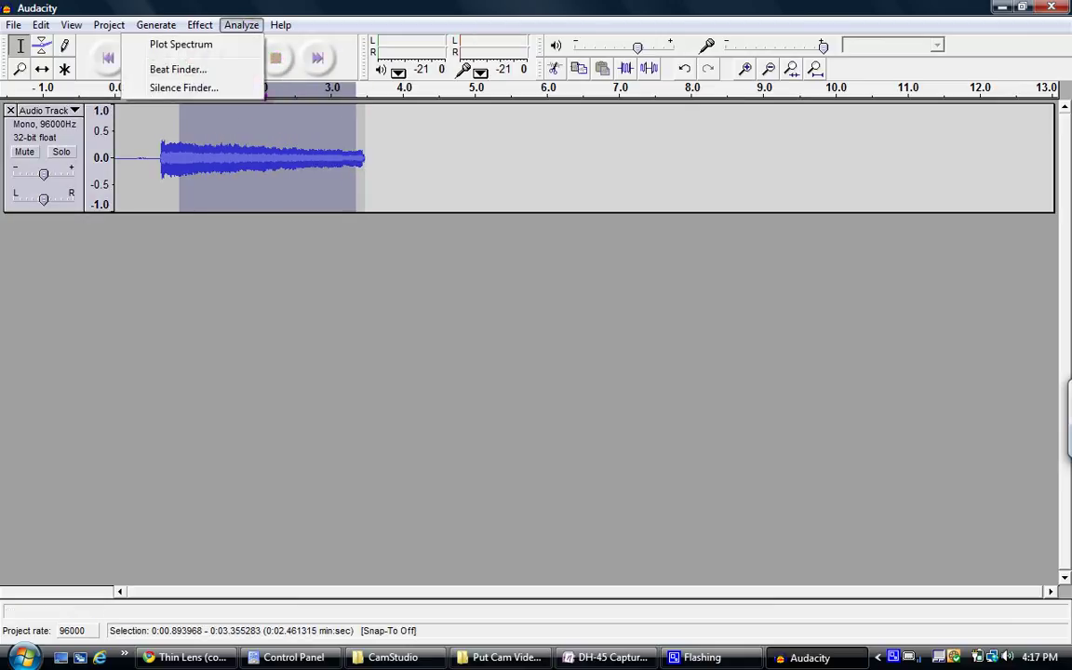
click(212, 43)
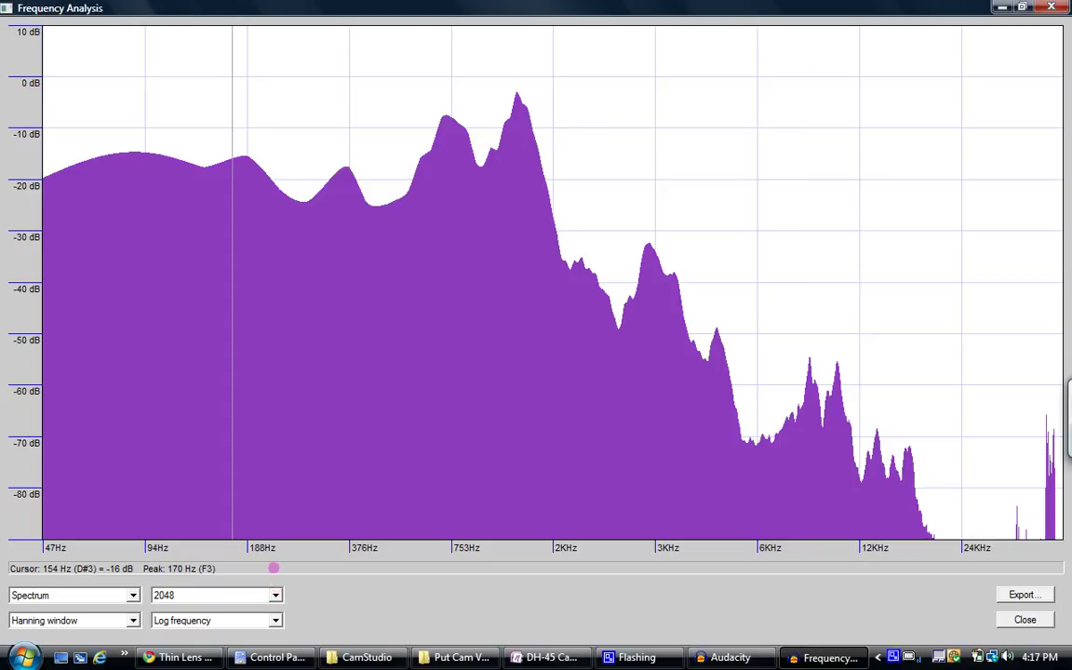
click(276, 595)
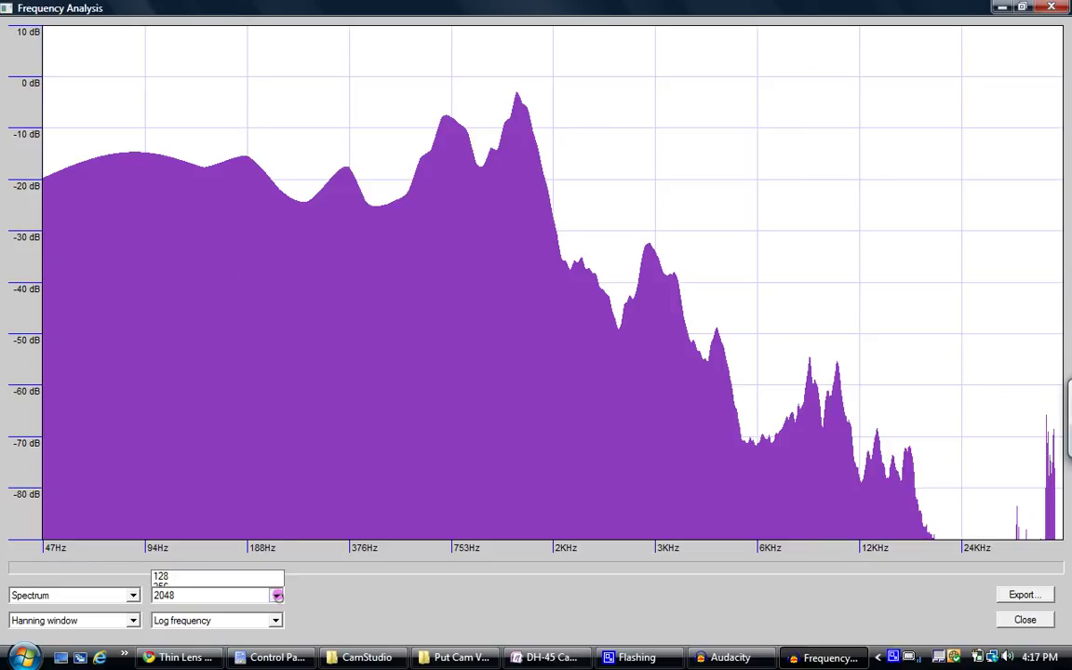
click(264, 557)
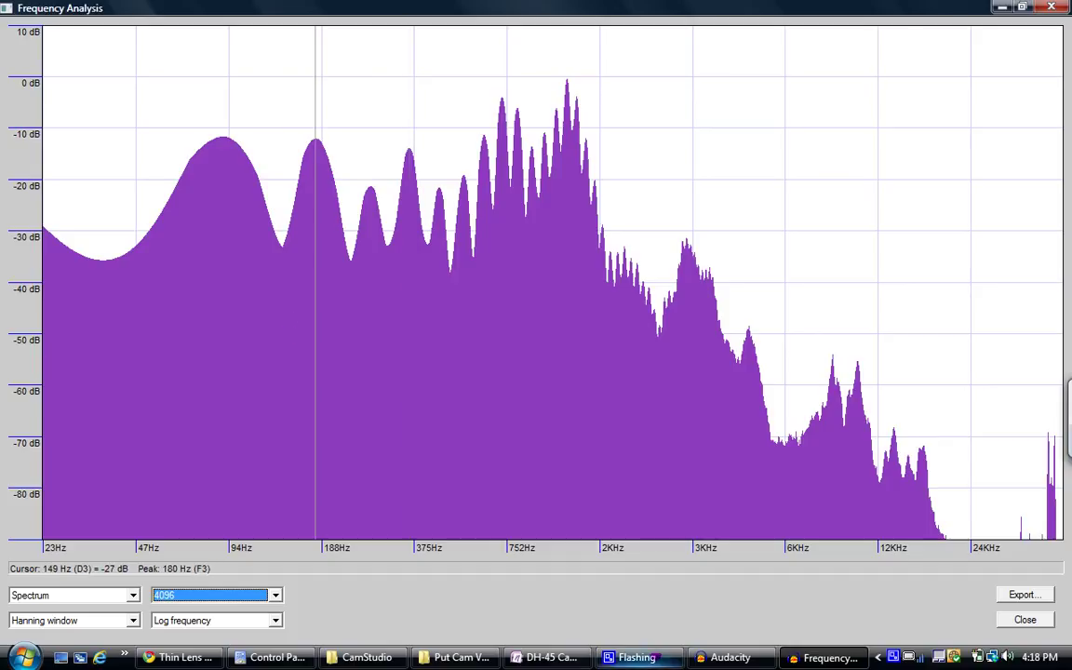
click(659, 653)
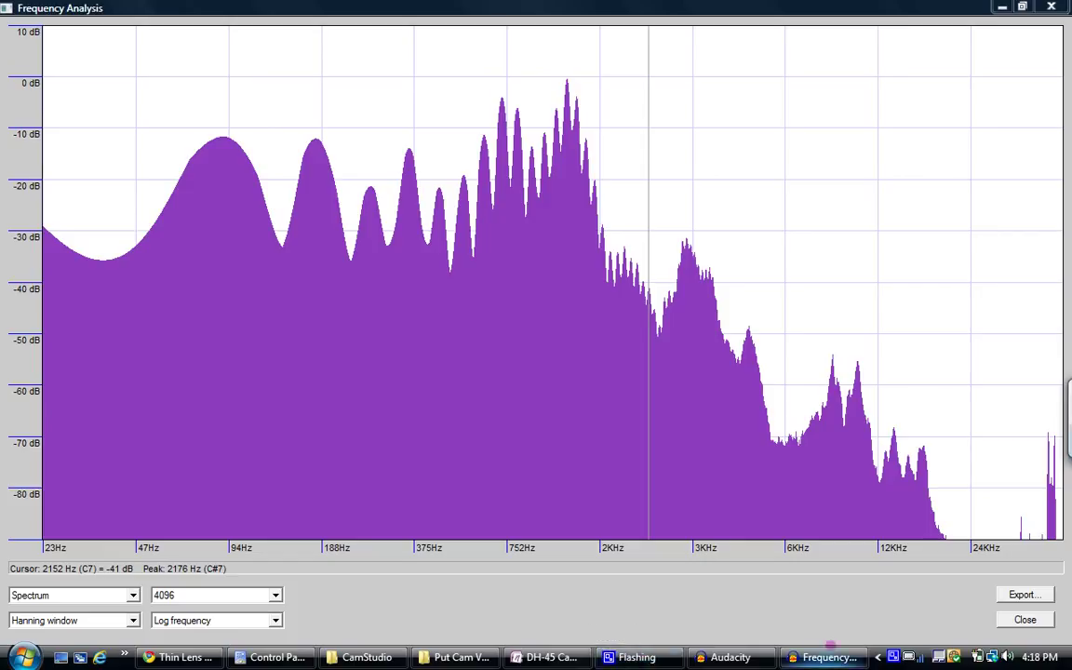
click(892, 657)
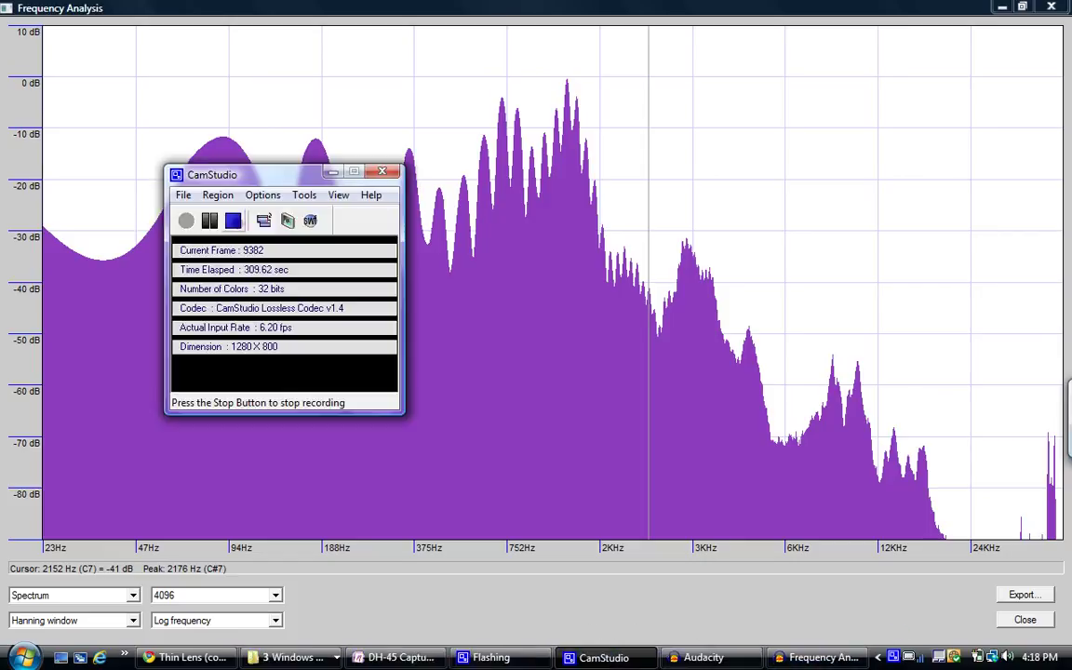